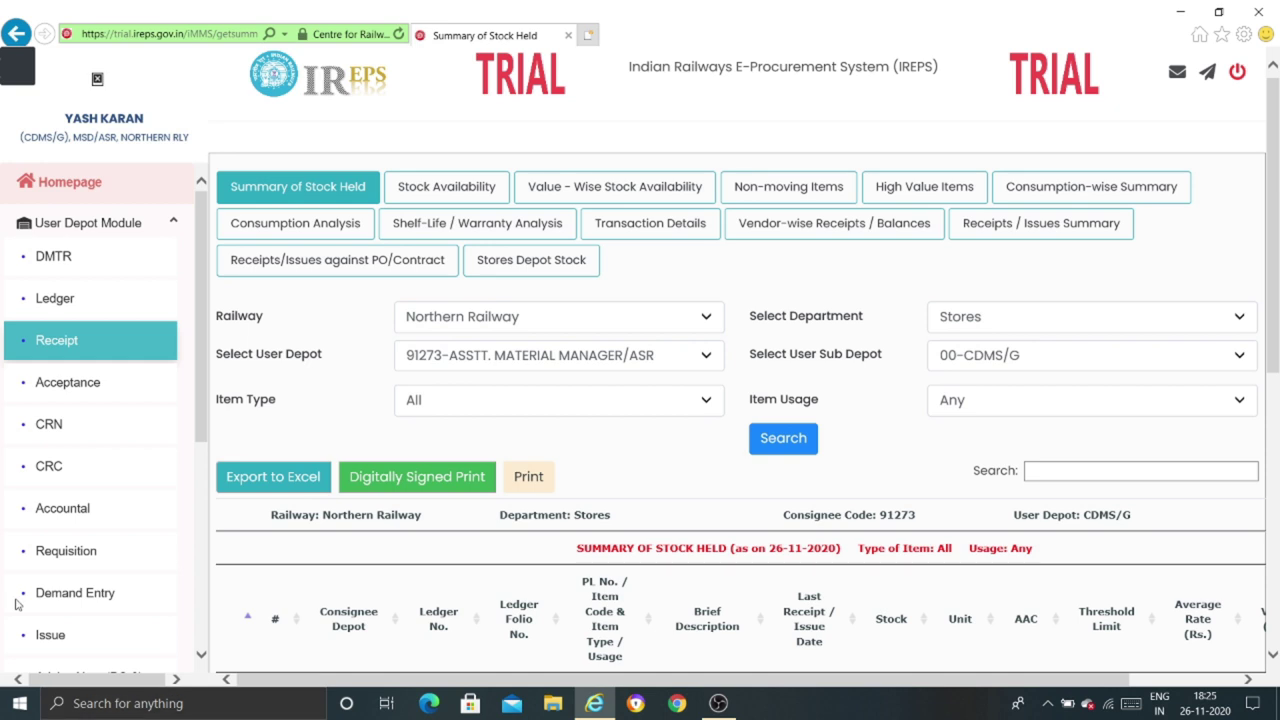
Step: Open the Receipt page, set Receipt from Trade to Fresh Receipt and open the PO/Contract/LOA search
left_click(58, 342)
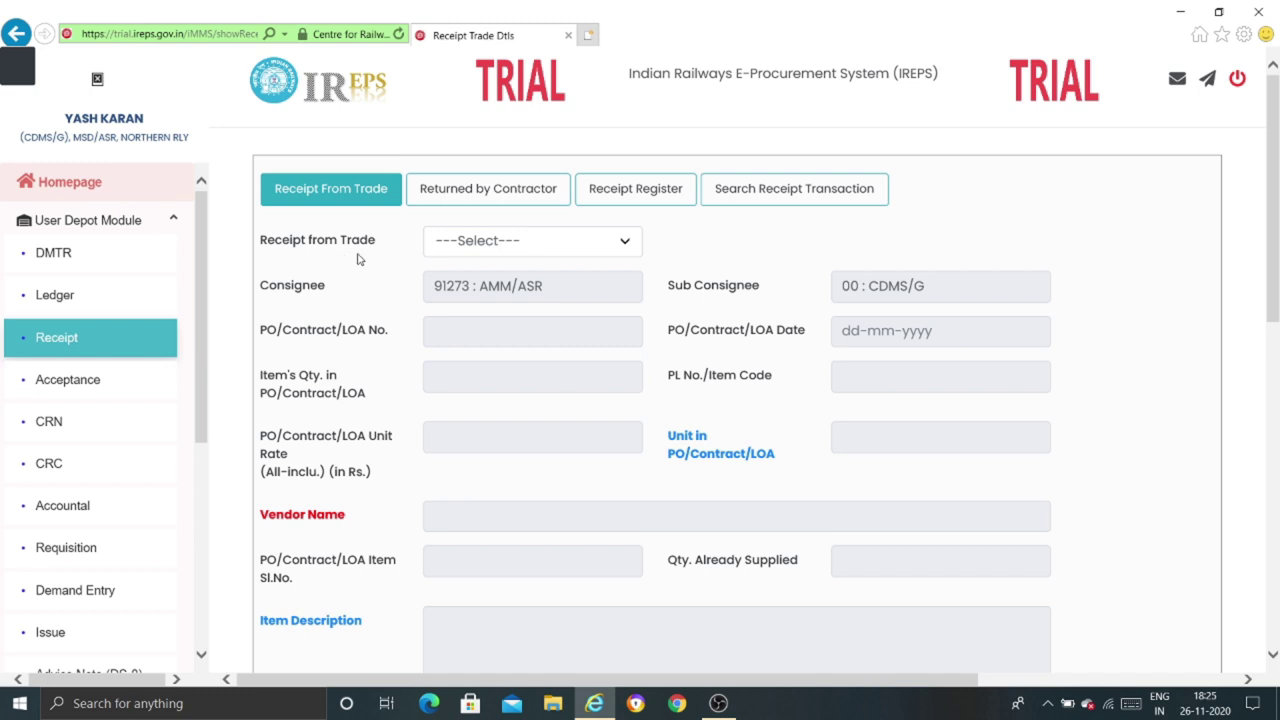
left_click(624, 244)
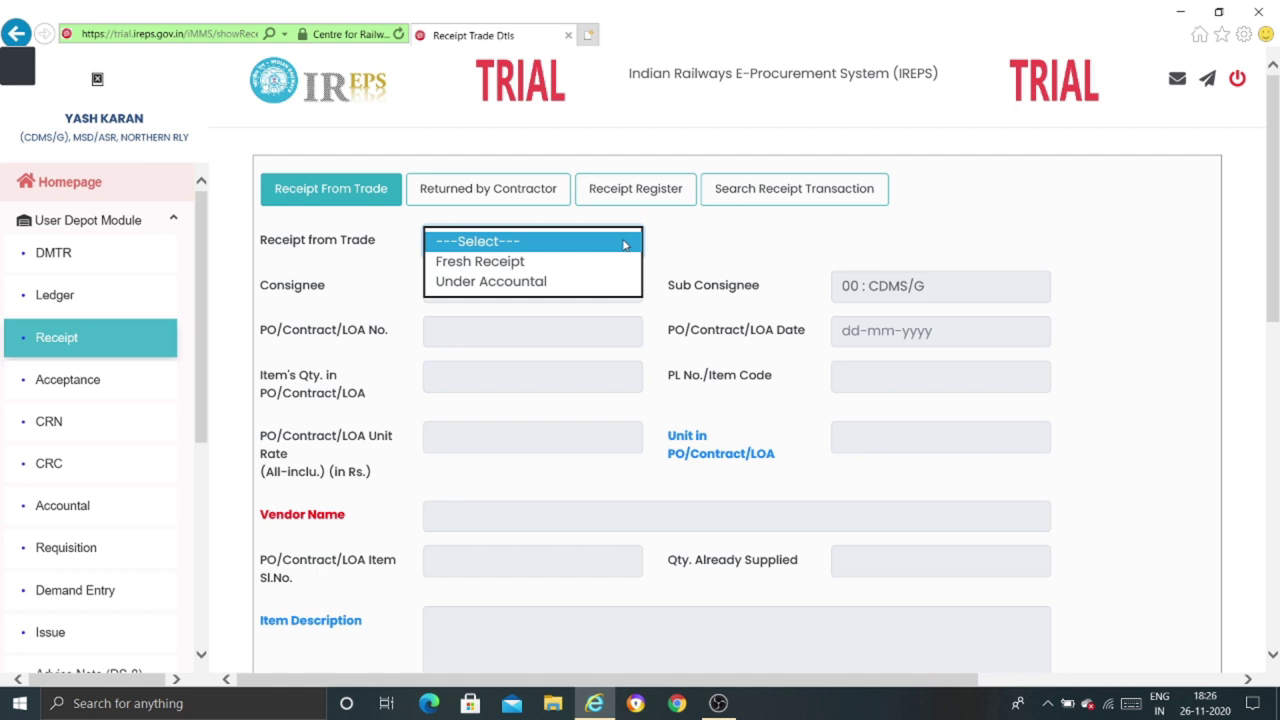
left_click(506, 263)
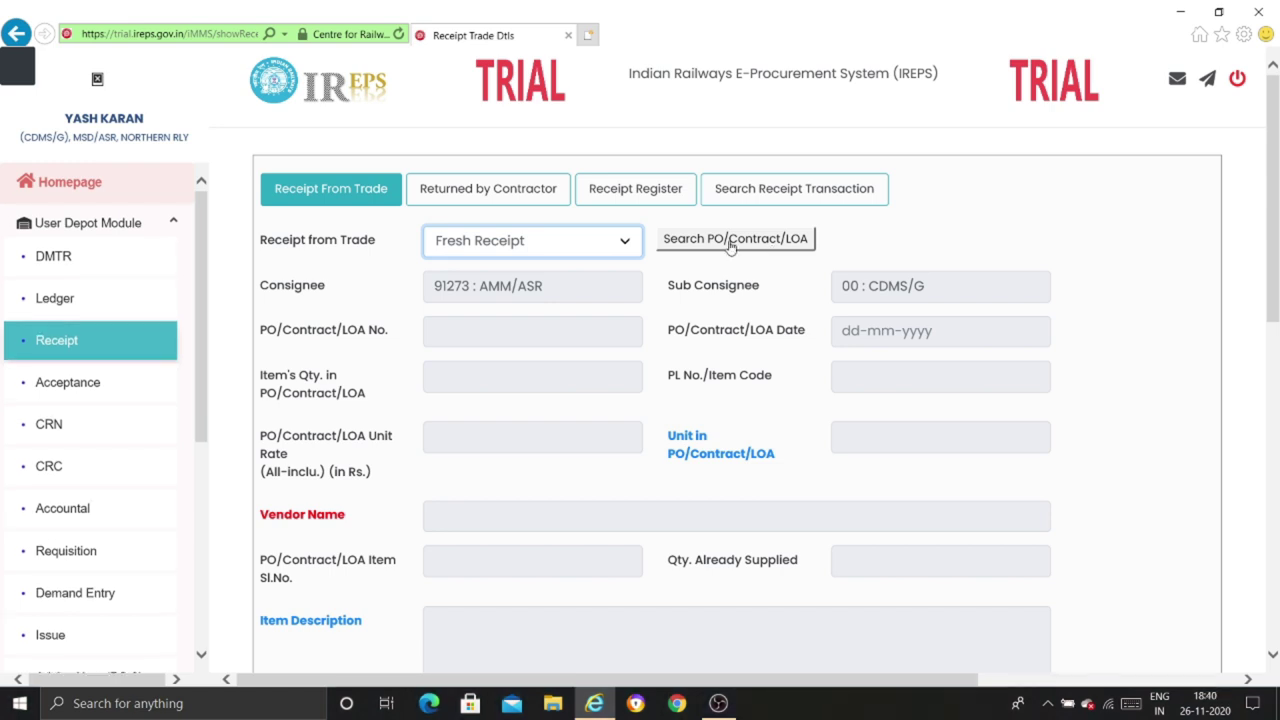
left_click(731, 240)
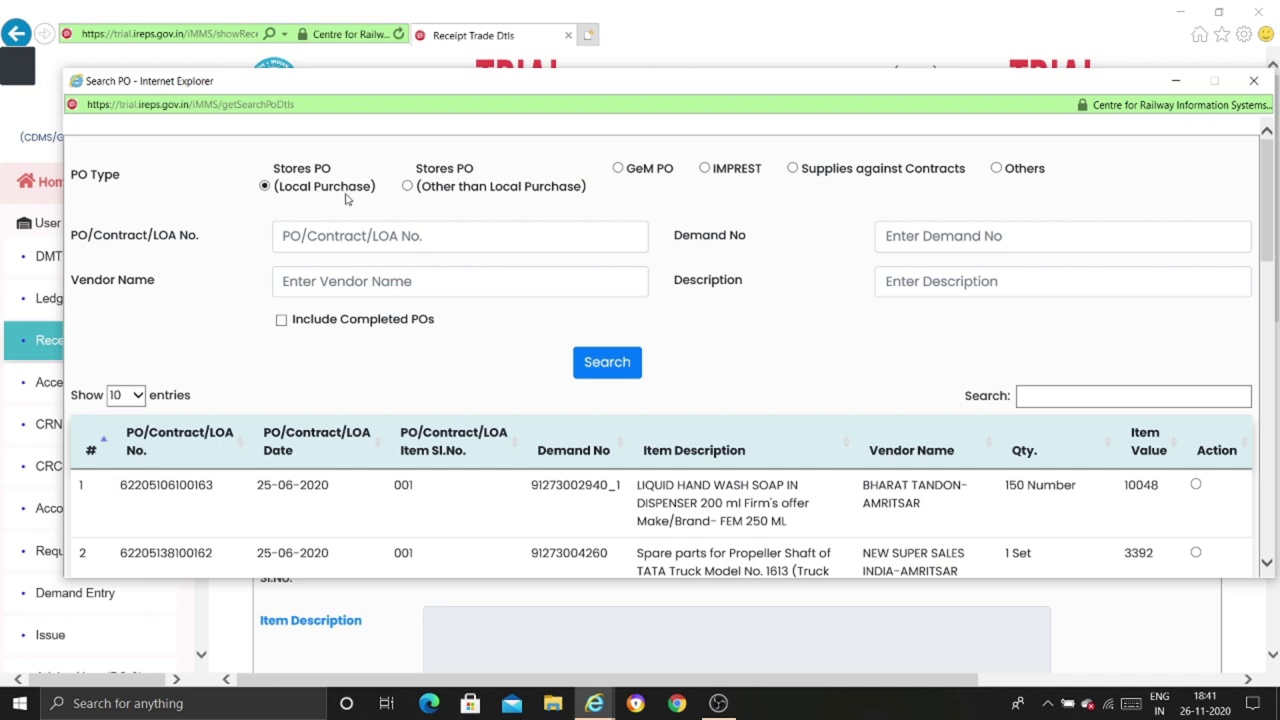
Step: Copy the PO number of the liquid hand wash soap order and search the local purchase orders by it
scroll(441, 241, "down", 1)
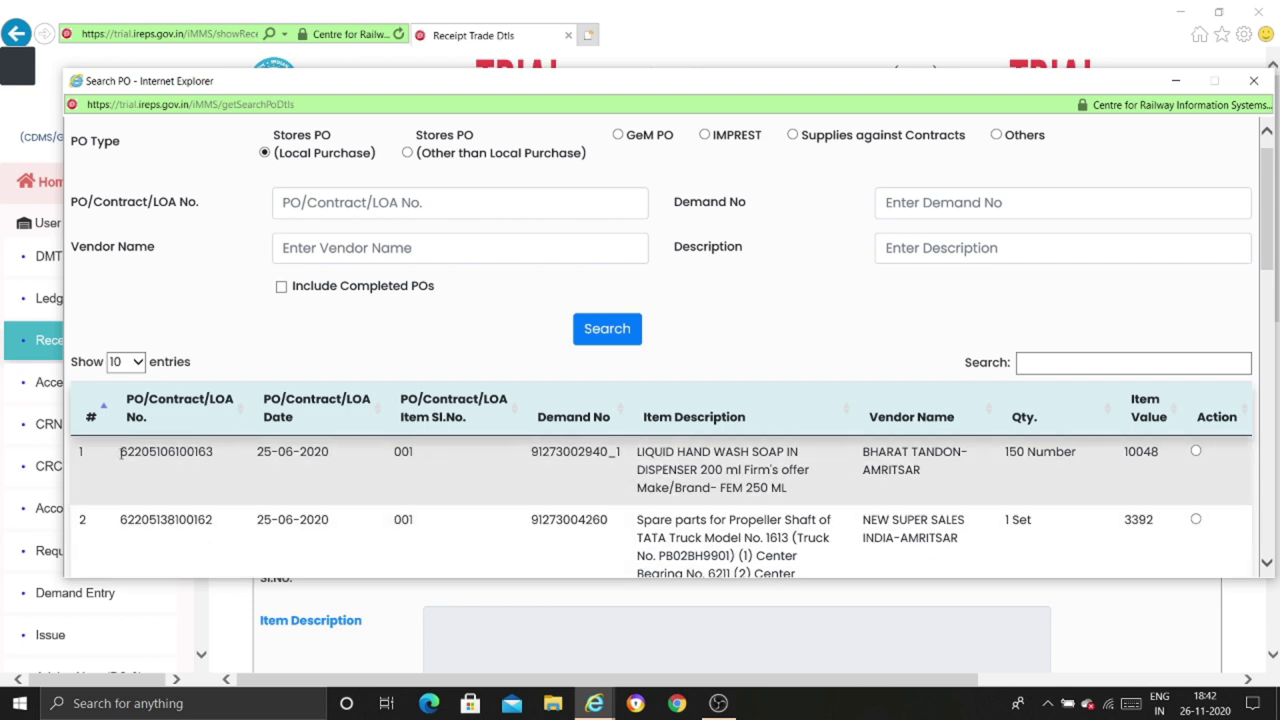
left_click_drag(121, 453, 213, 455)
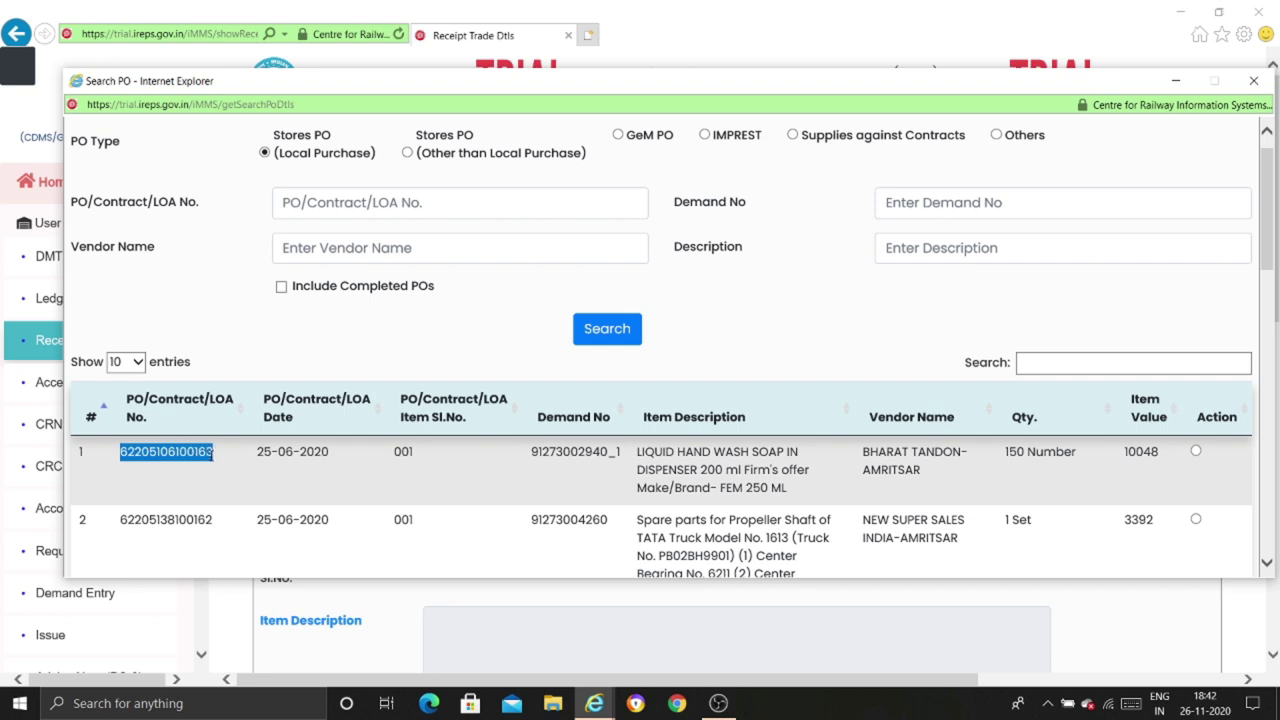
right_click(189, 454)
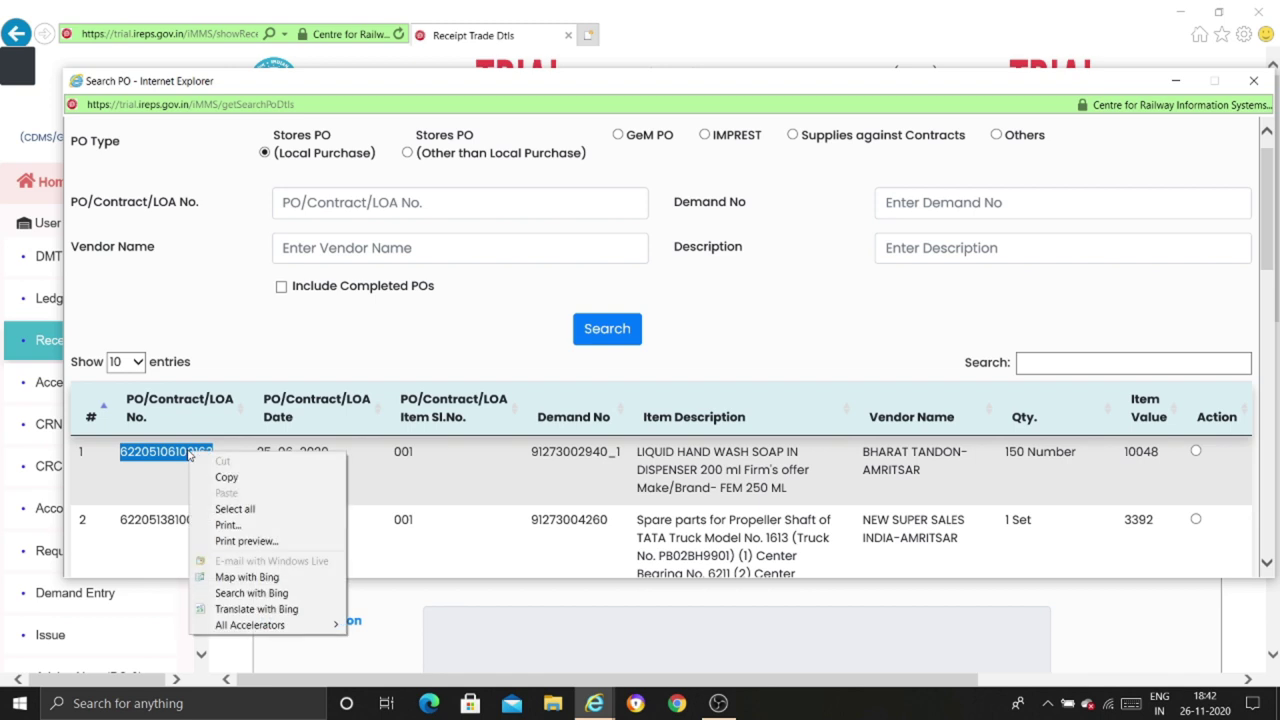
left_click(227, 478)
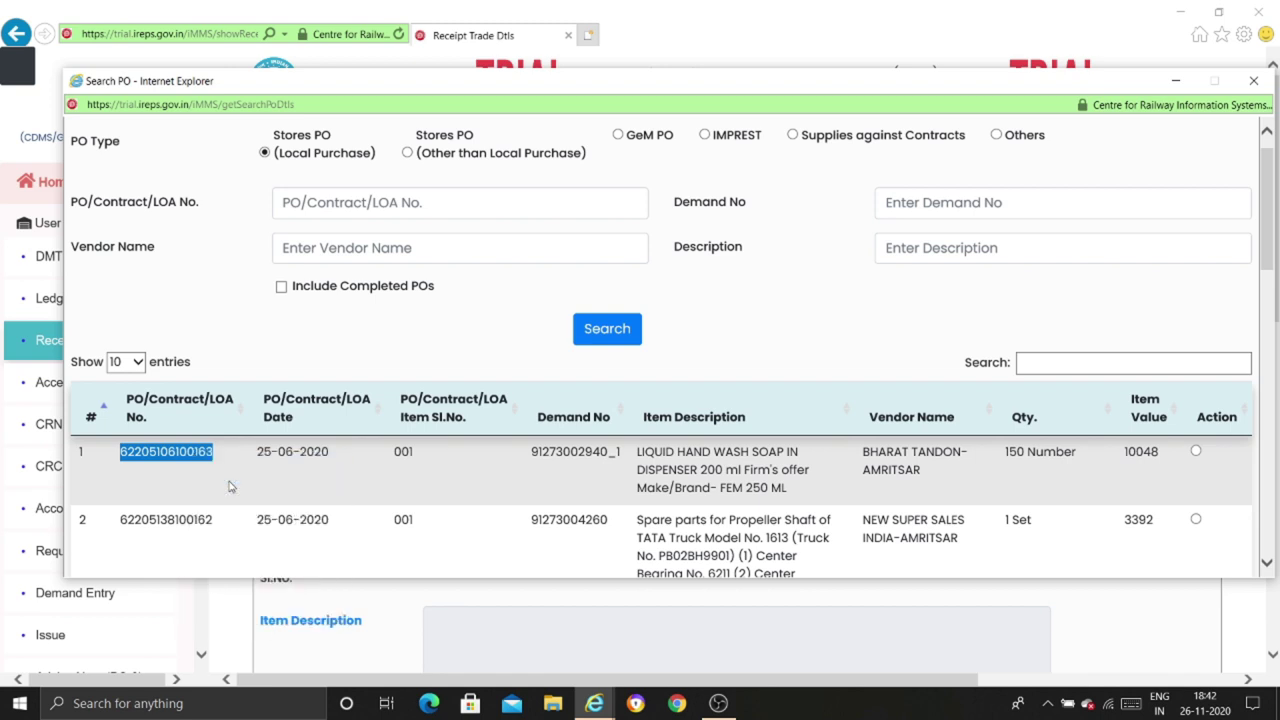
left_click(433, 204)
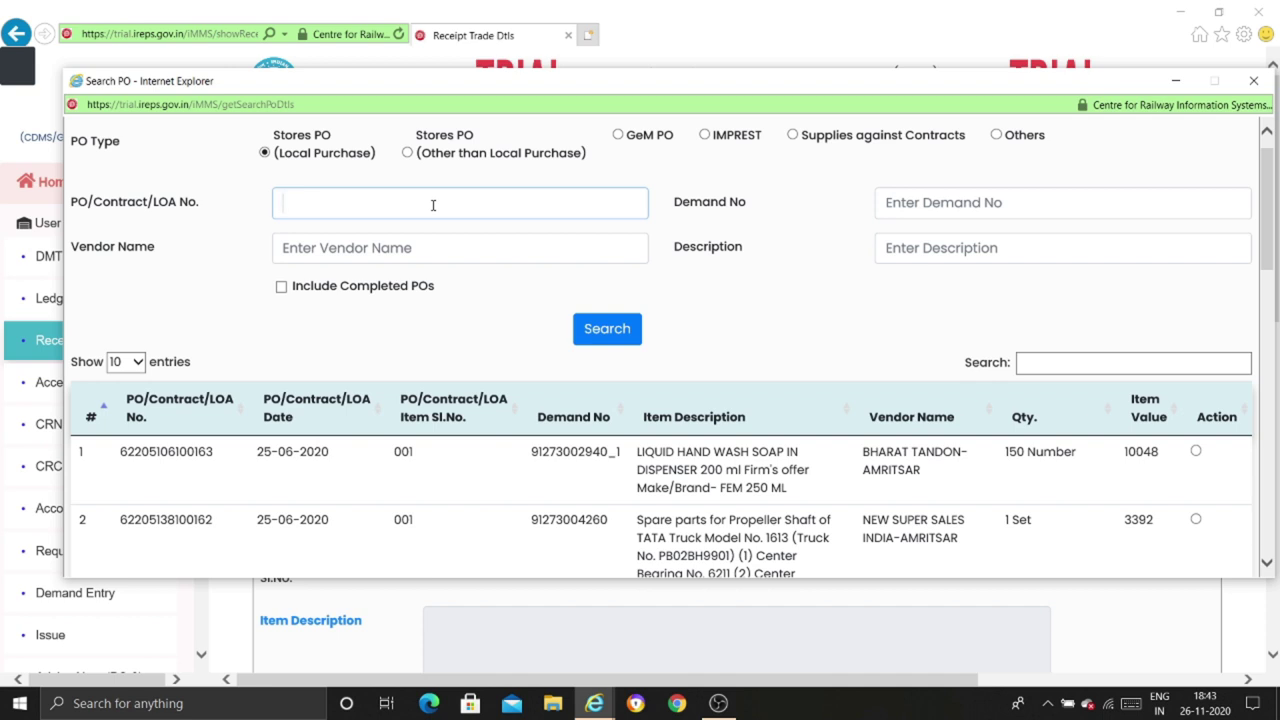
key("ctrl+v")
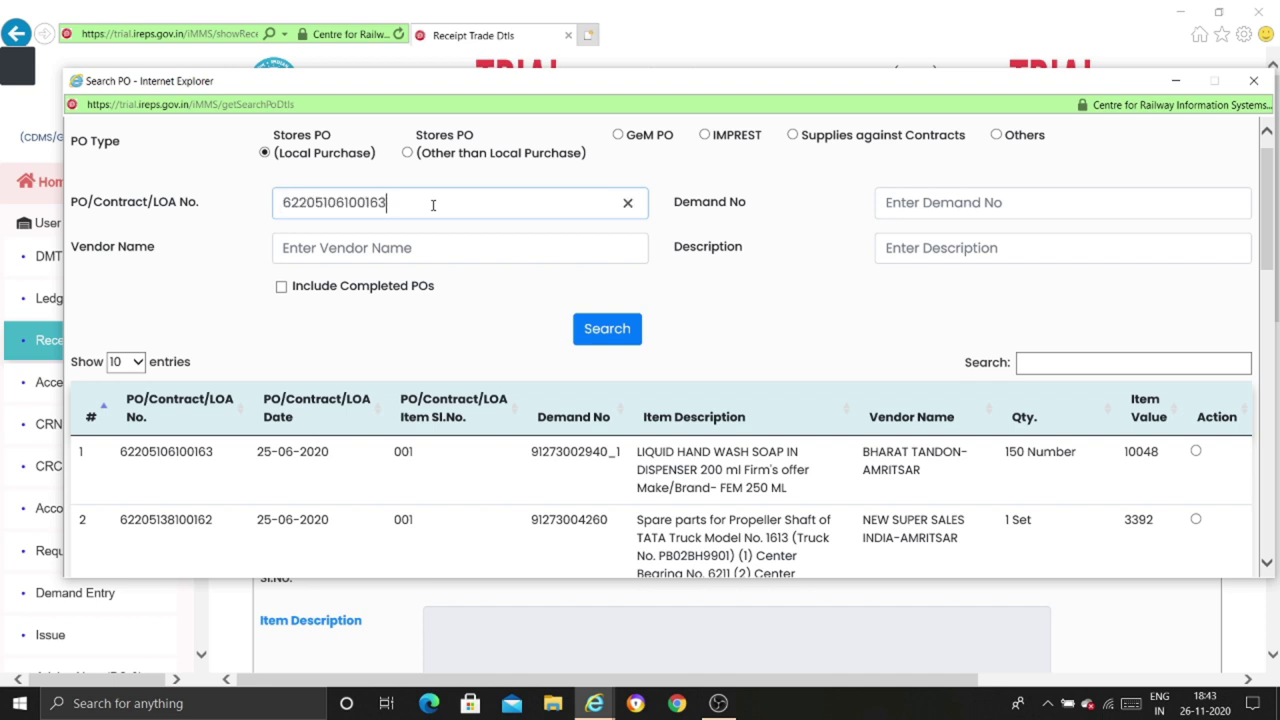
left_click(606, 333)
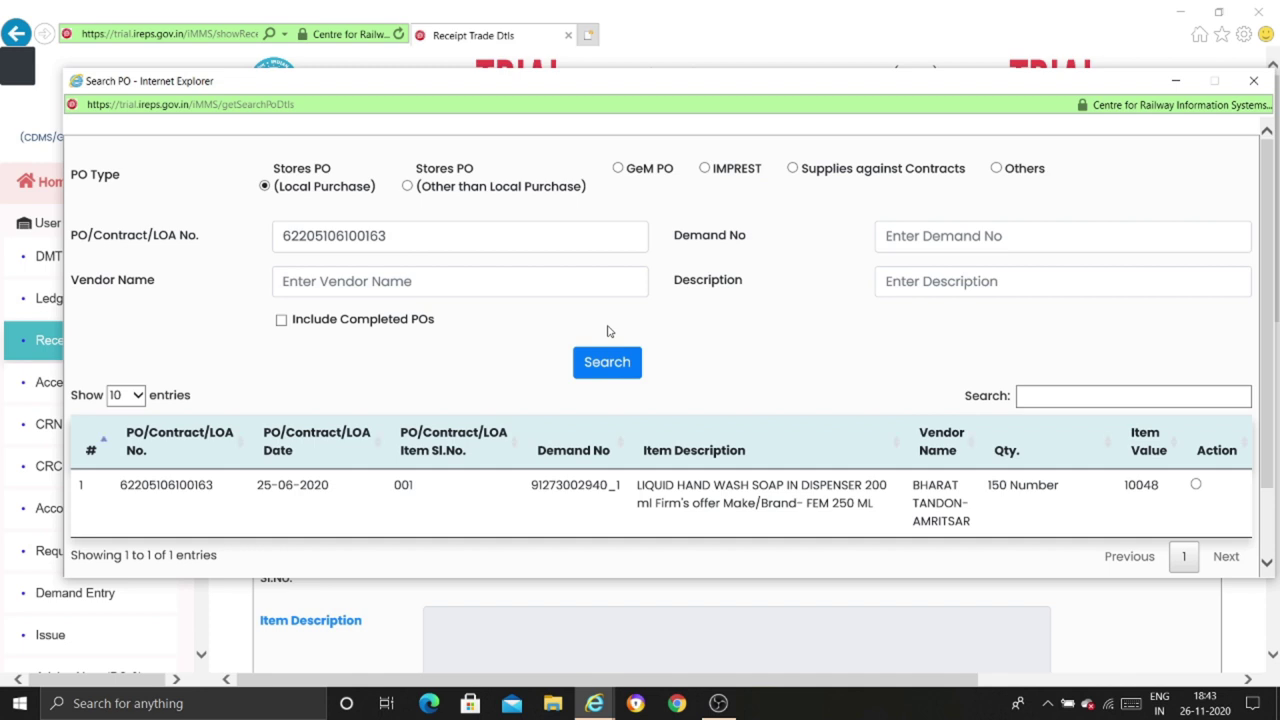
Step: Load the filtered liquid hand wash soap order into the receipt form and look over its details
scroll(737, 480, "down", 1)
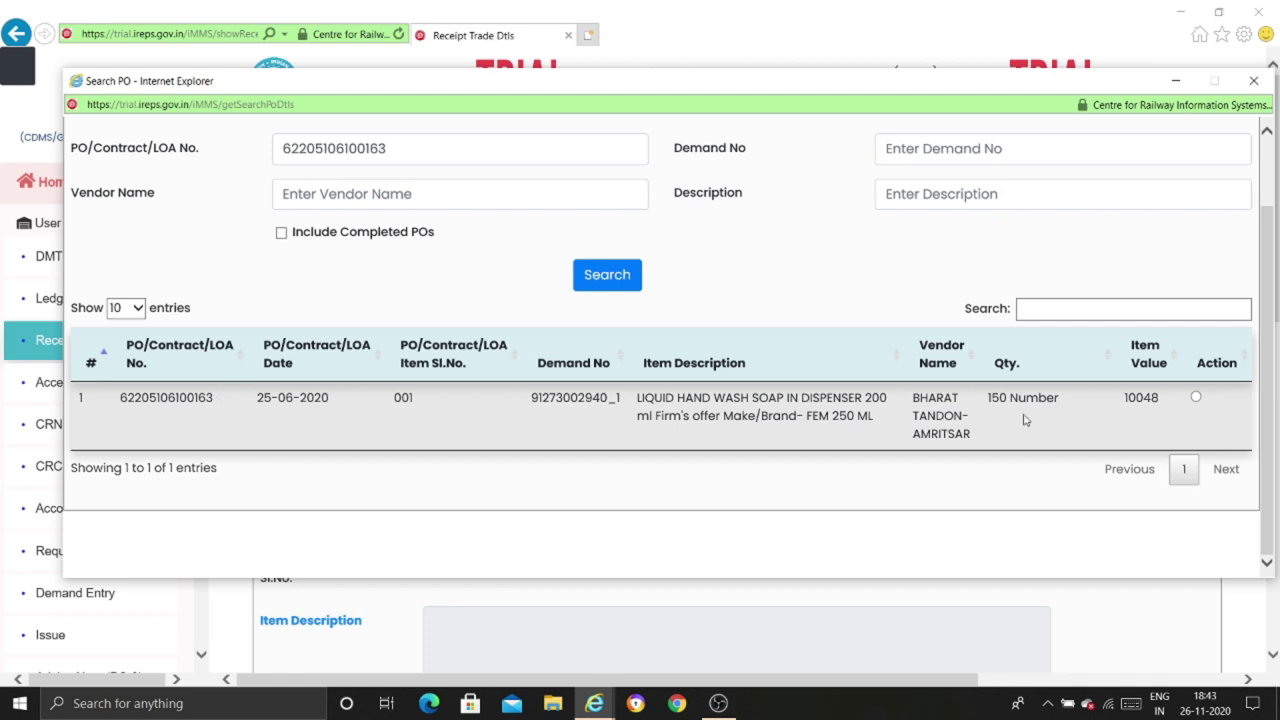
scroll(1024, 420, "up", 1)
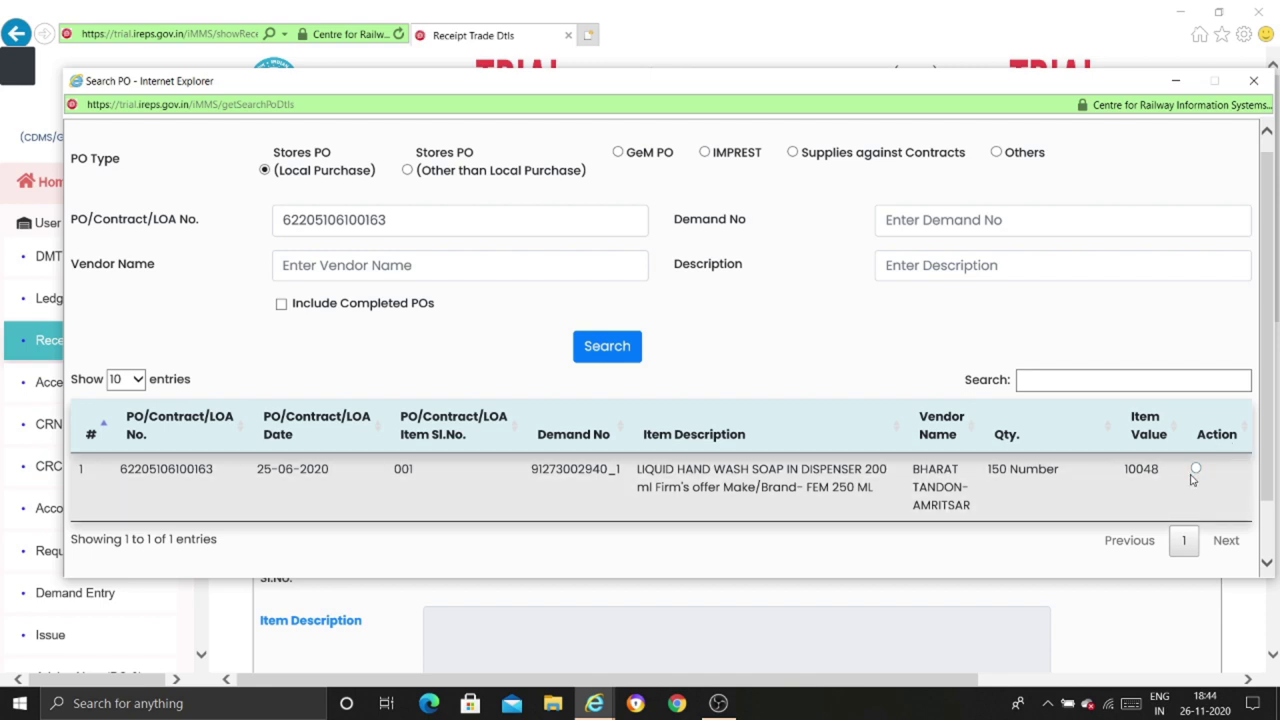
left_click(1196, 469)
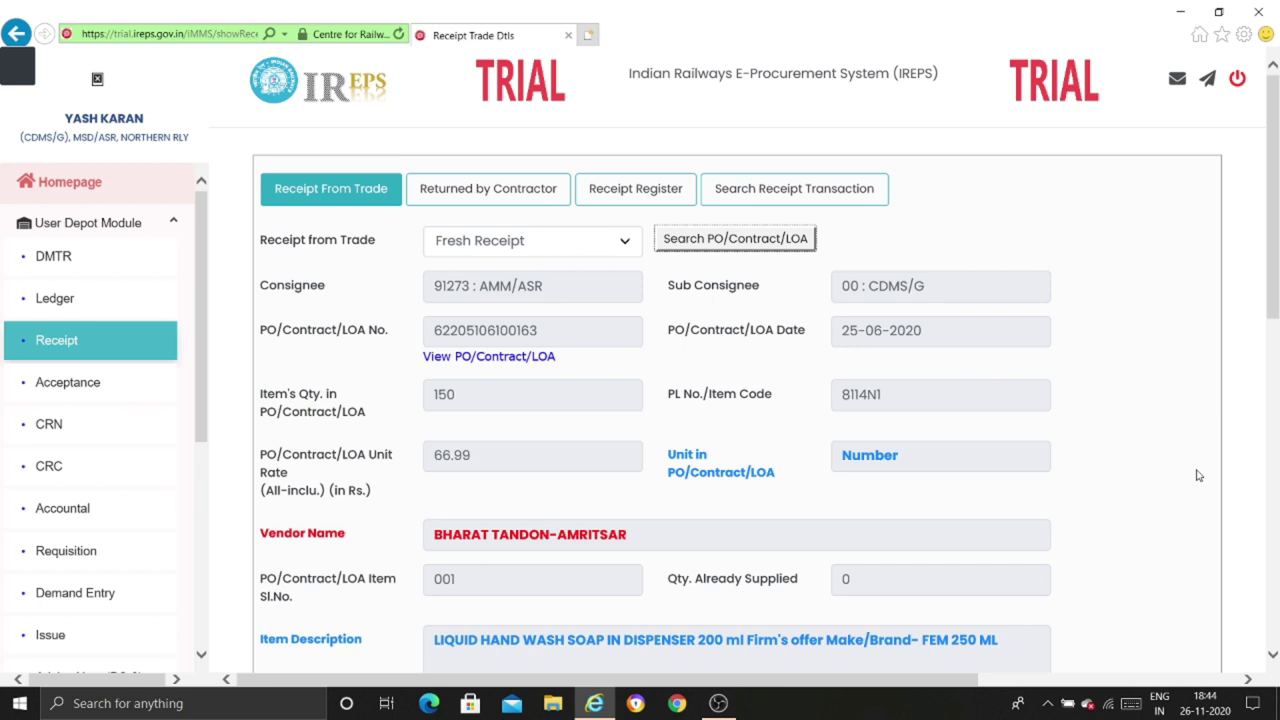
scroll(1199, 476, "down", 1)
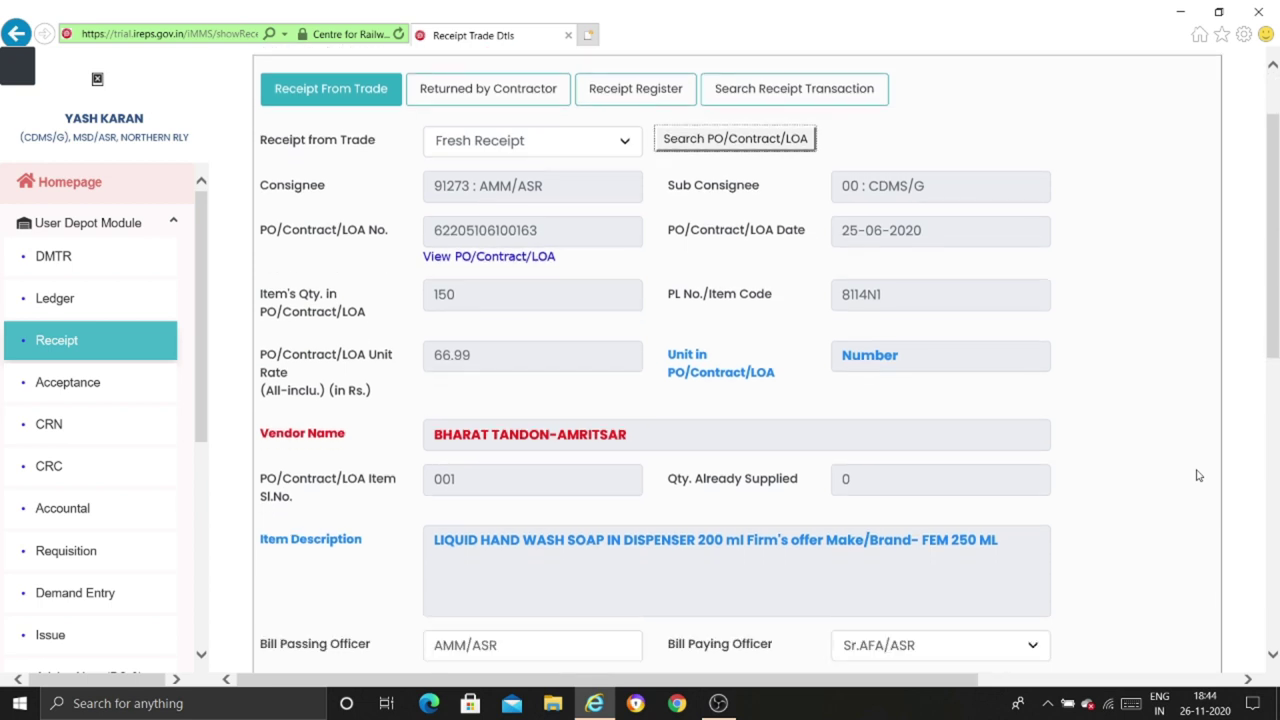
scroll(1199, 476, "up", 1)
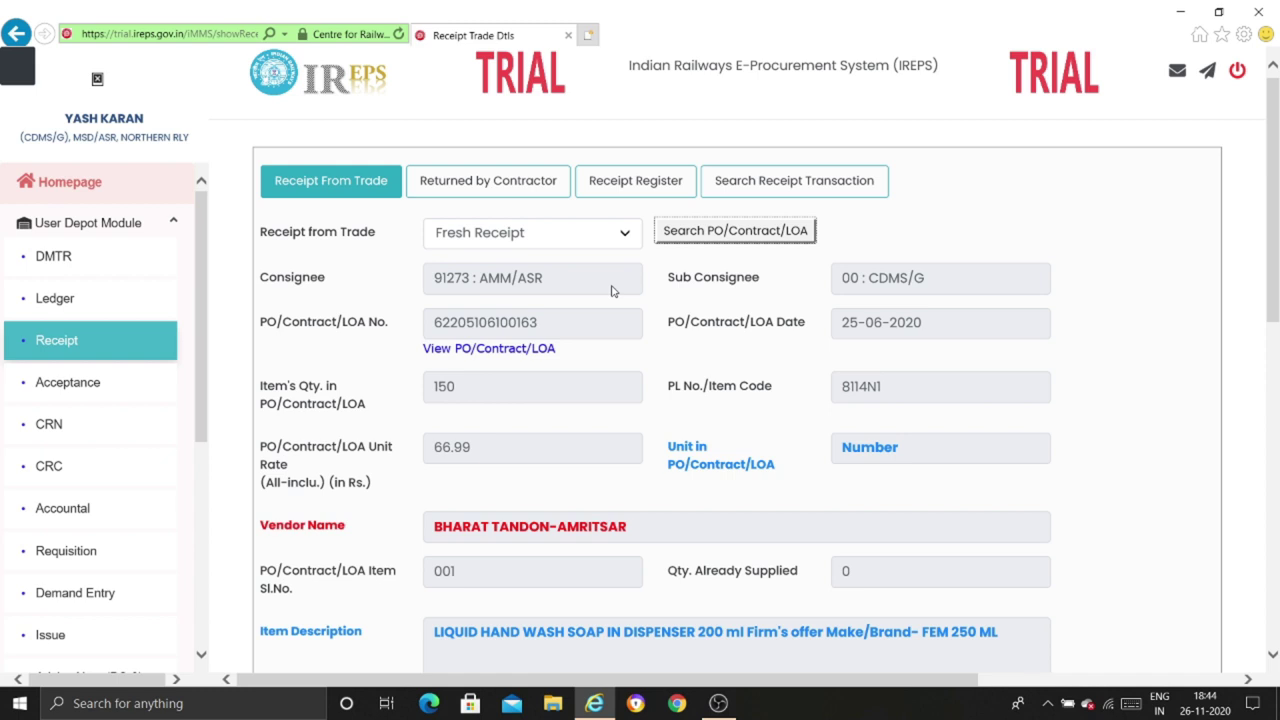
left_click(566, 400)
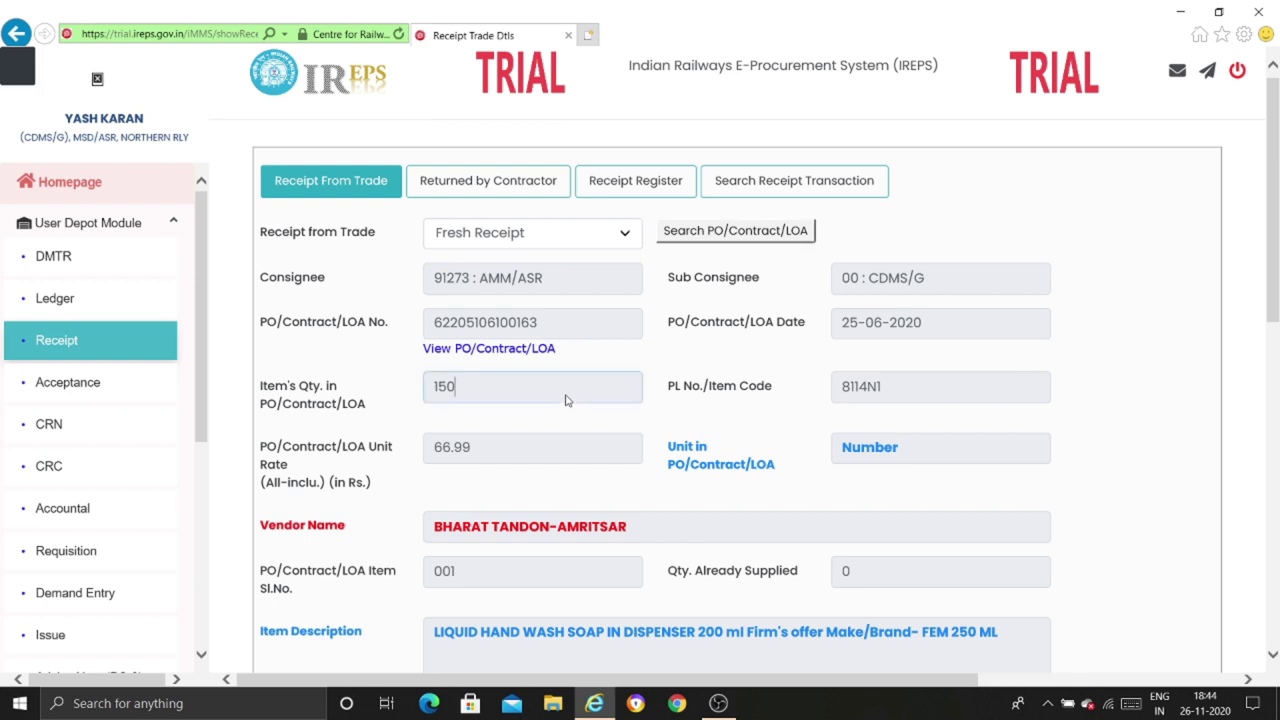
key("Return")
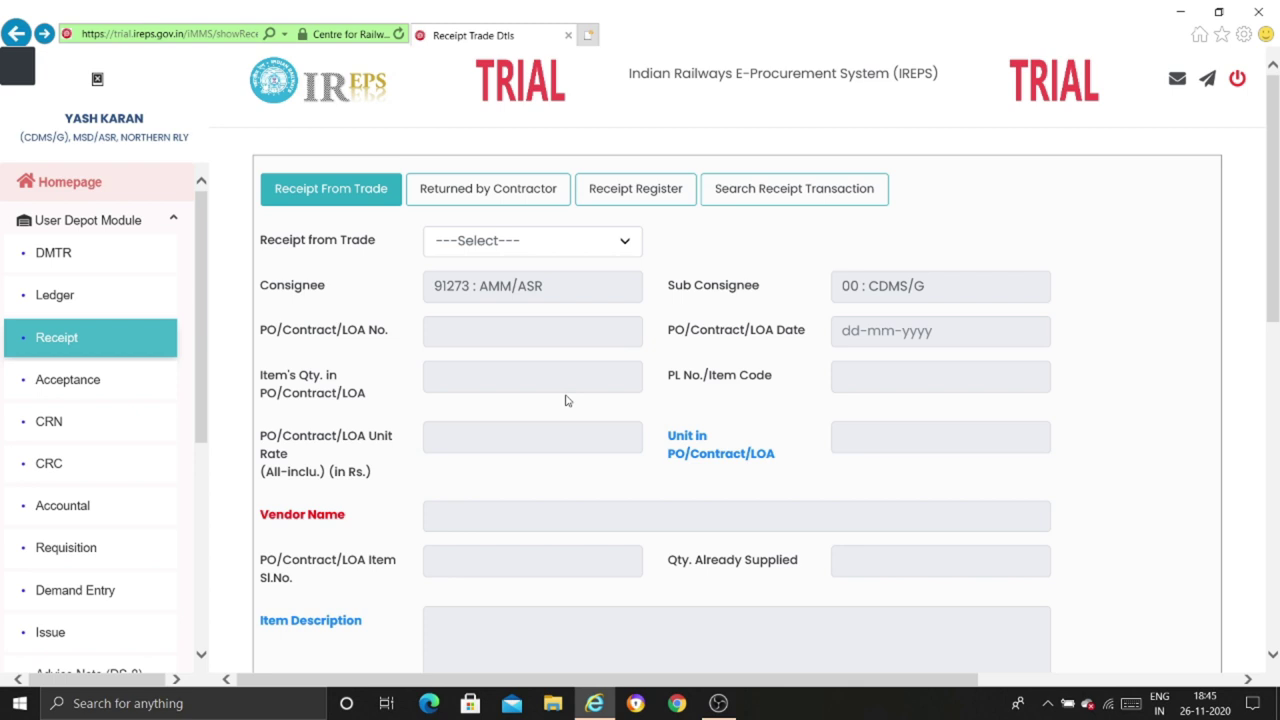
Step: Set Receipt from Trade to Fresh Receipt in the emptied form and reopen the PO/Contract/LOA search
left_click(628, 244)
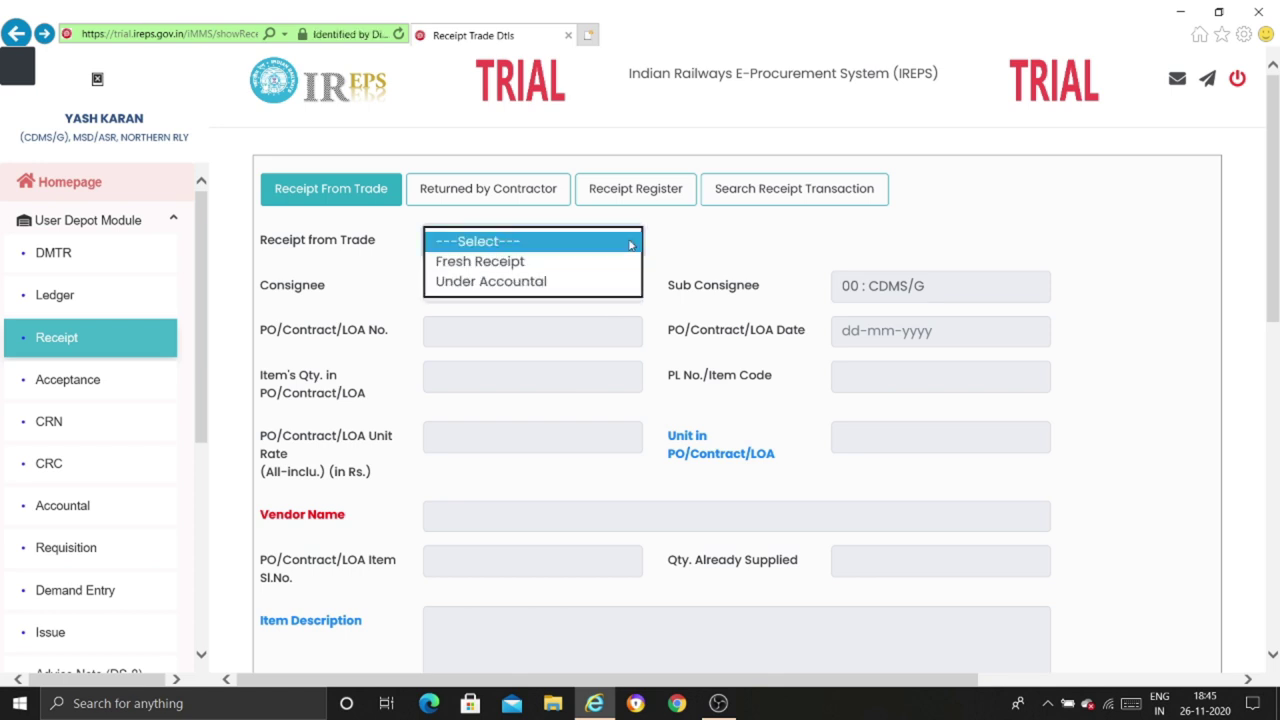
left_click(515, 260)
left_click(728, 242)
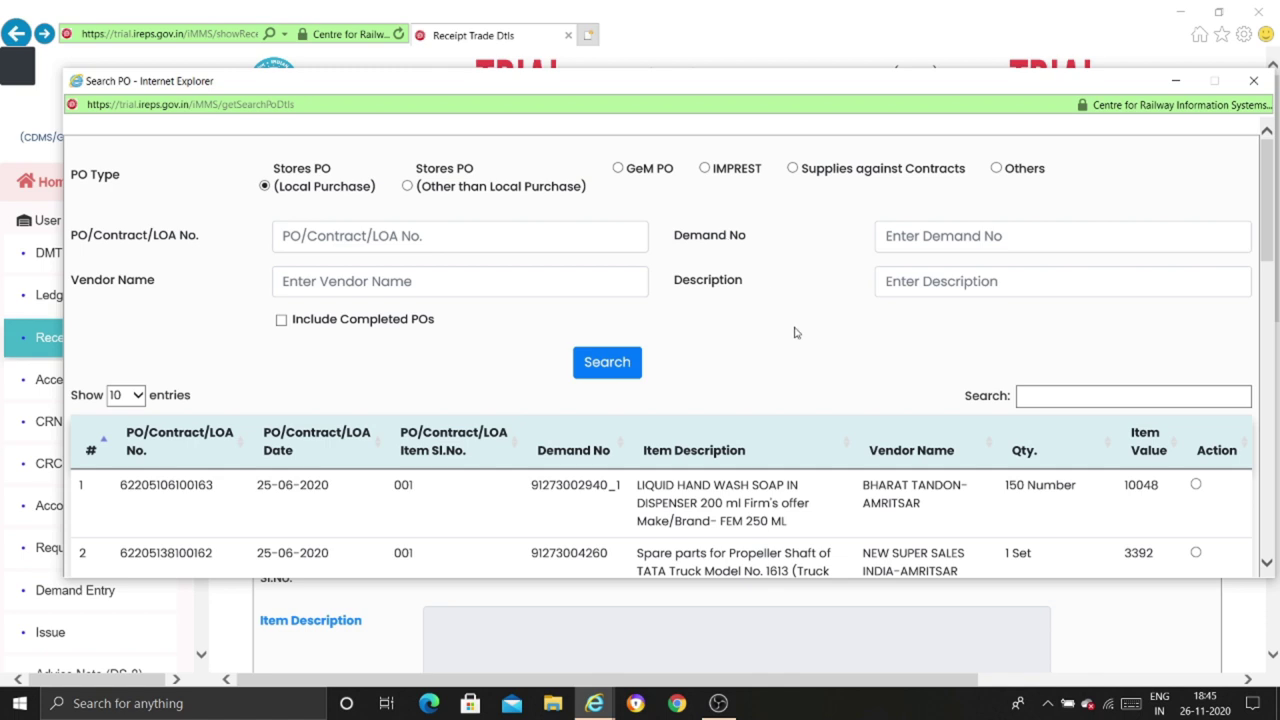
Step: Select the liquid hand wash soap order from the unfiltered local purchase list to load it into the receipt form
scroll(815, 377, "down", 5)
scroll(815, 377, "down", 10)
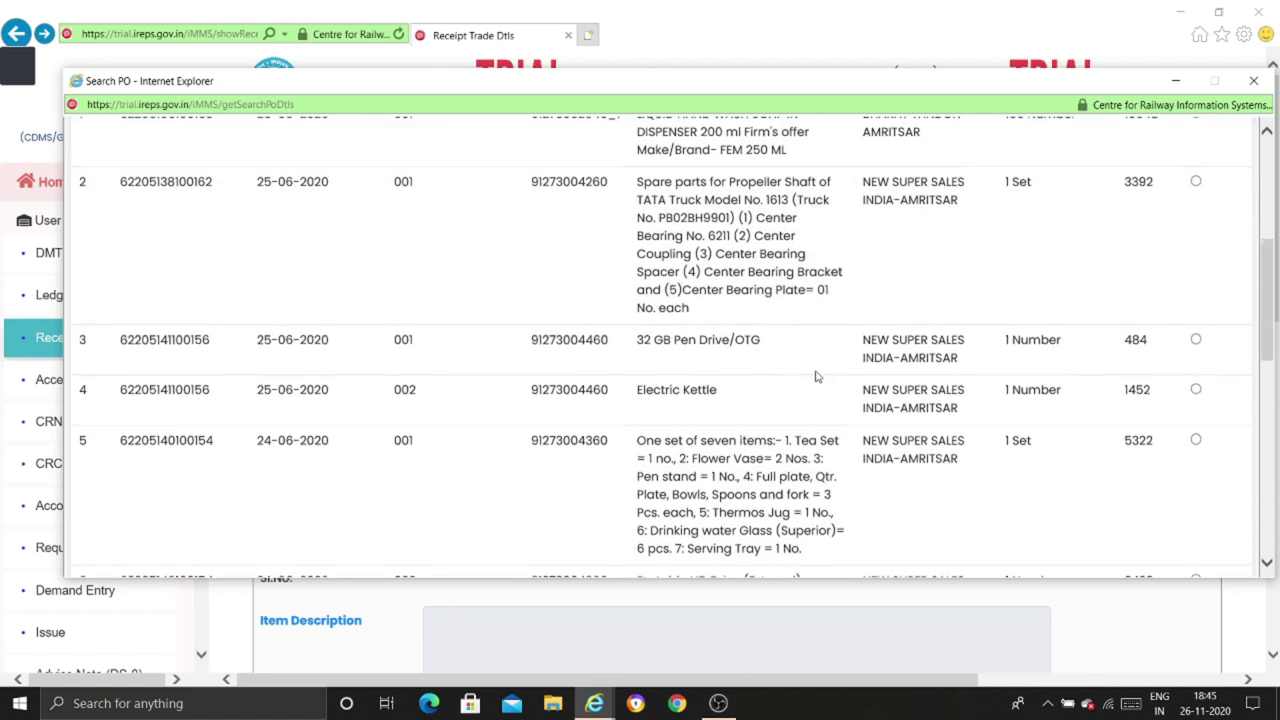
scroll(815, 377, "down", 2)
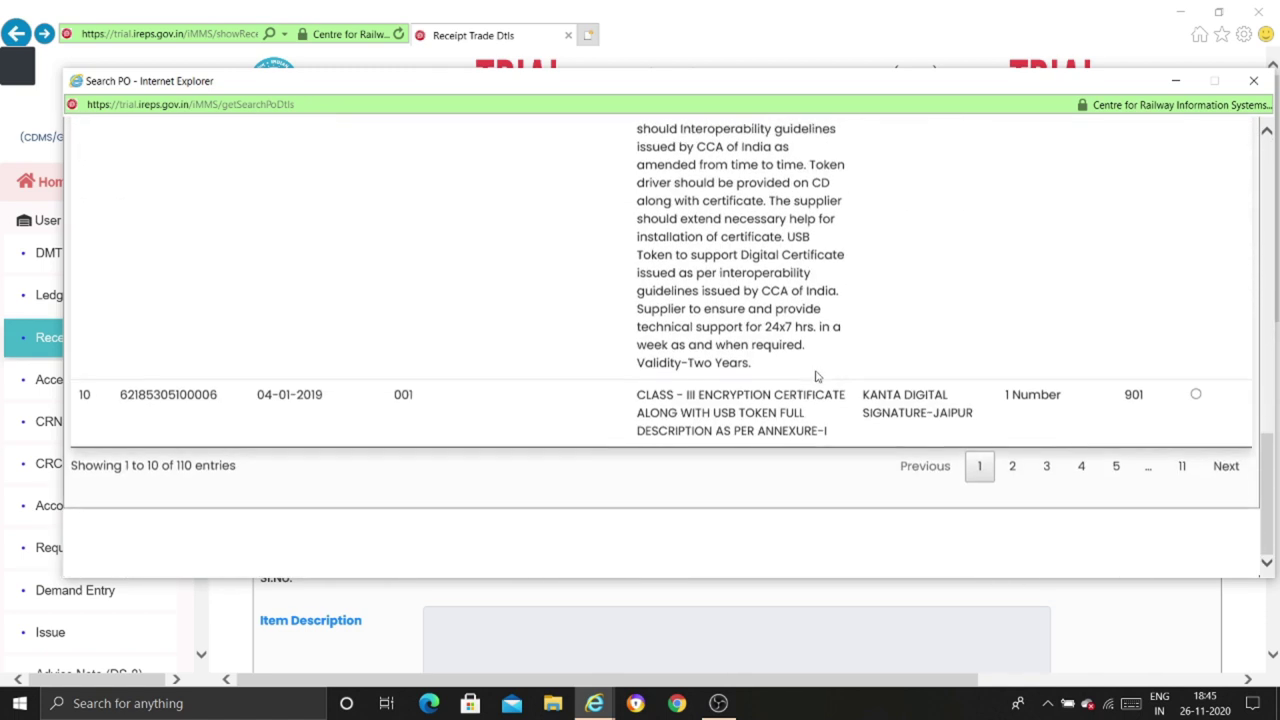
scroll(815, 377, "up", 4)
scroll(815, 377, "up", 8)
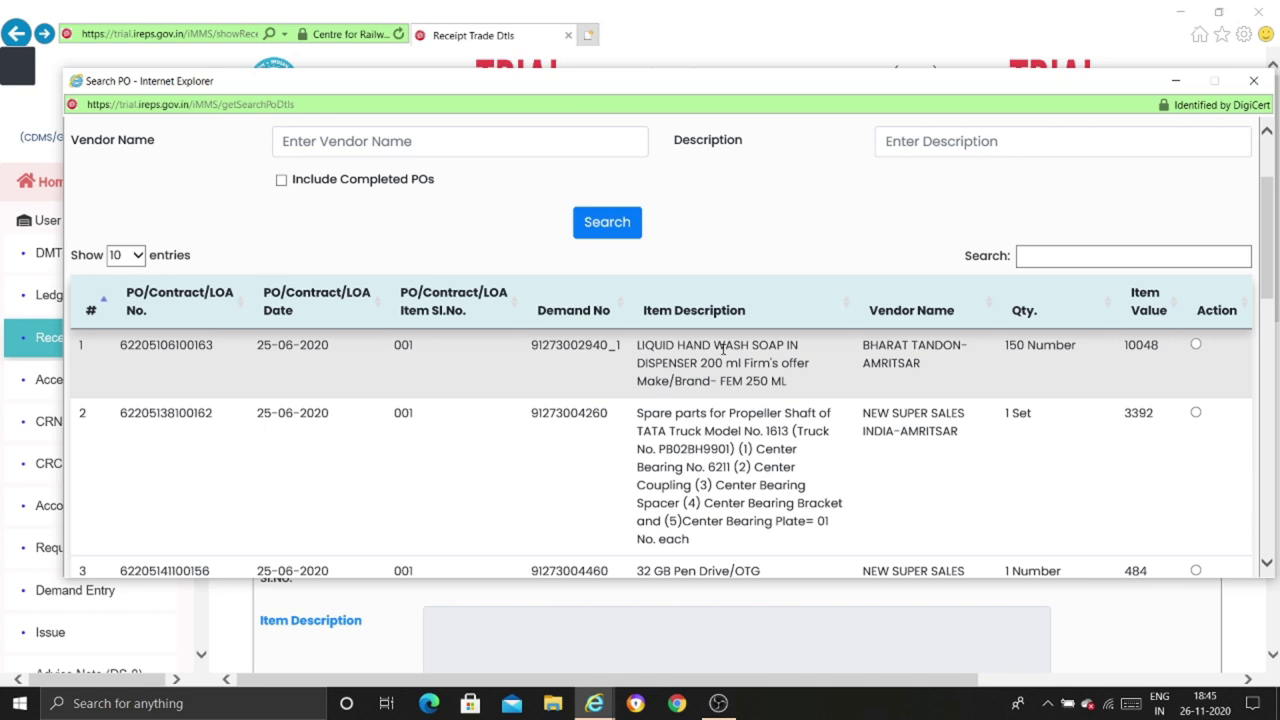
scroll(723, 349, "up", 3)
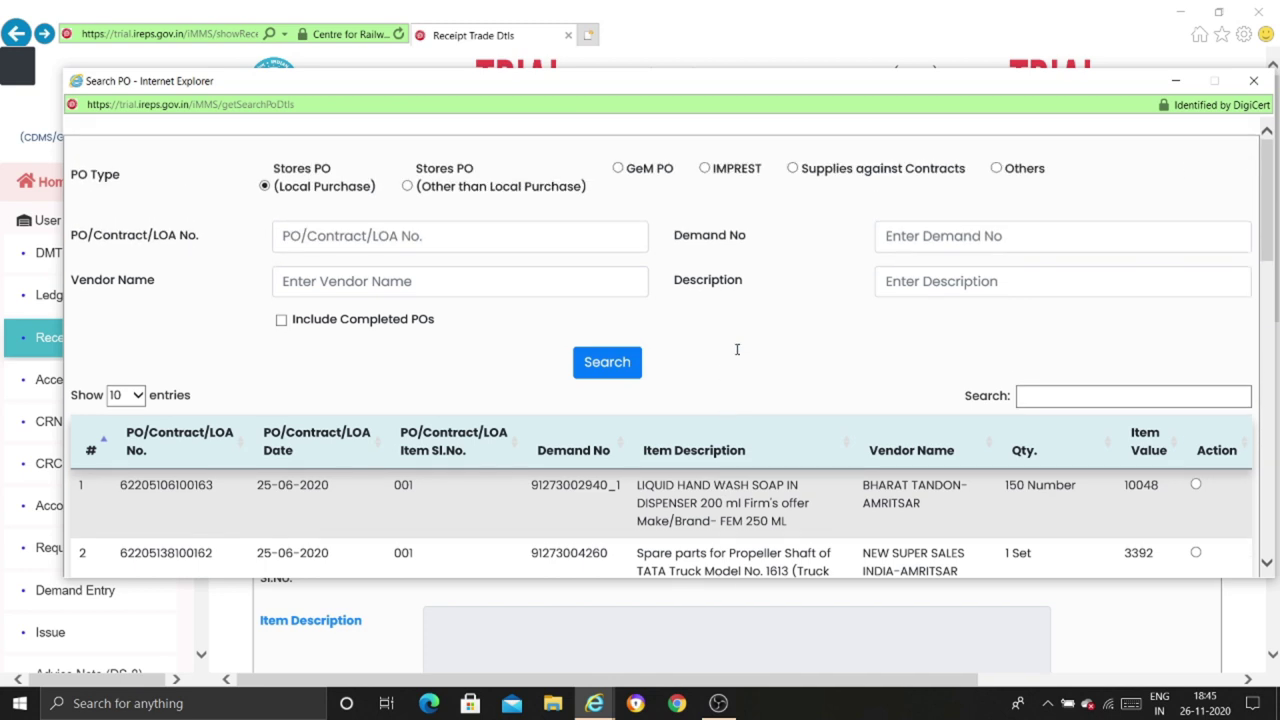
left_click(1197, 485)
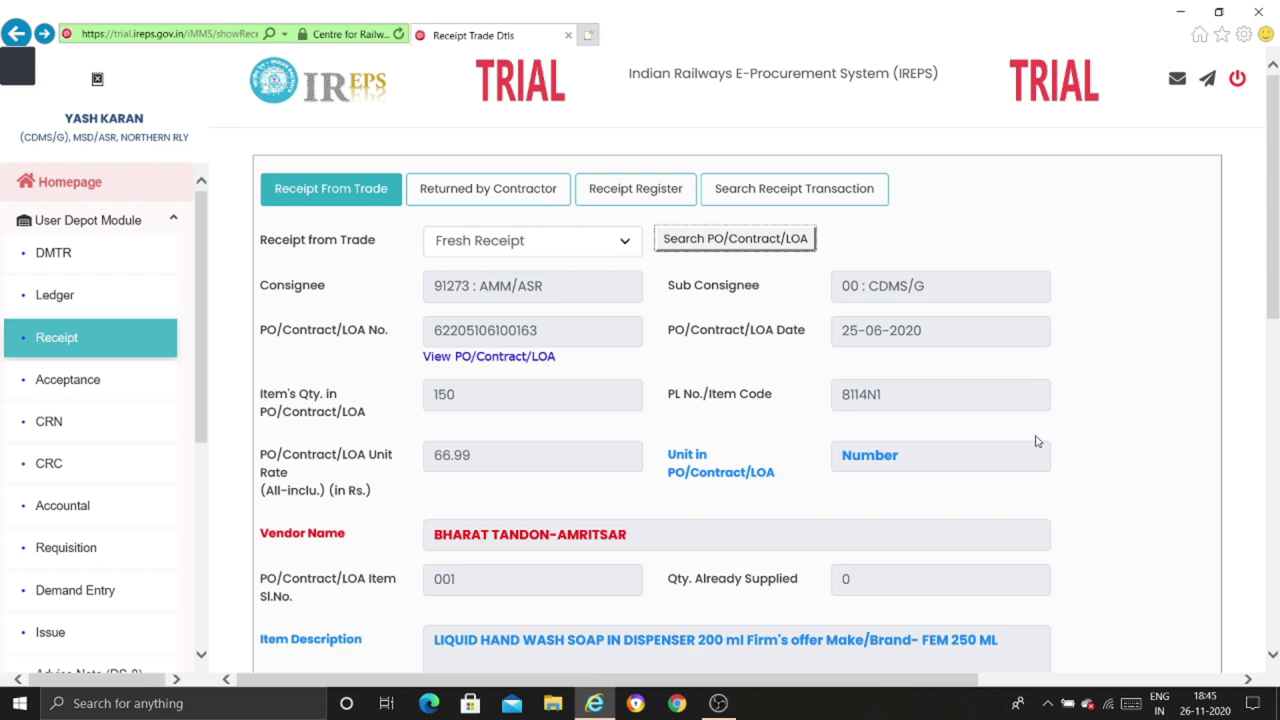
Step: Review the loaded order's item, vendor, bill passing, payment terms and allocation details in the receipt form
scroll(1037, 441, "down", 2)
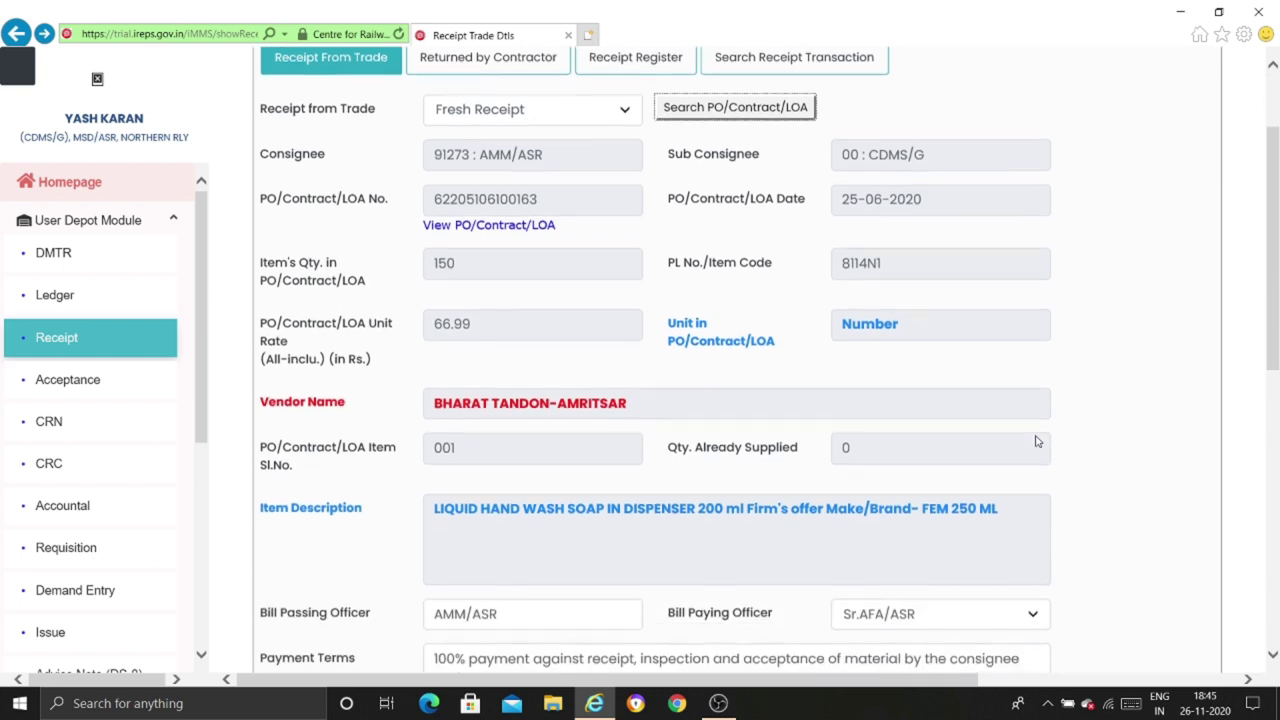
scroll(1037, 441, "down", 1)
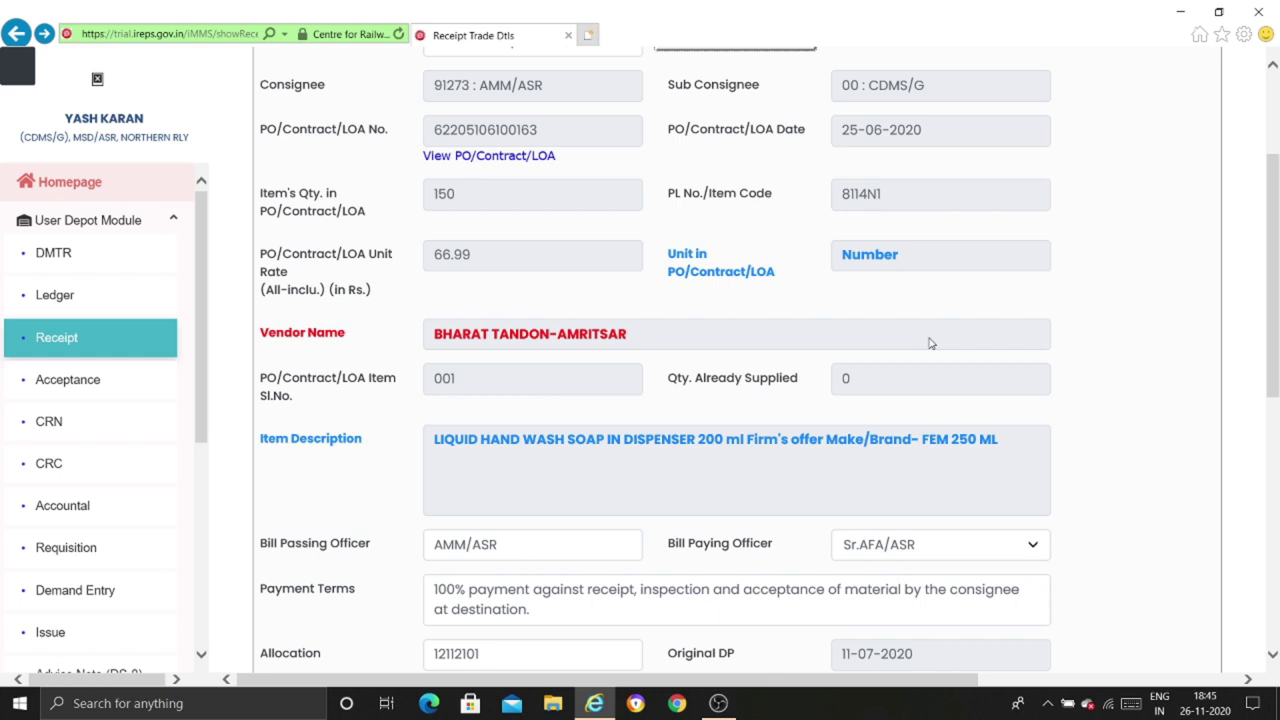
scroll(929, 343, "down", 1)
scroll(929, 343, "up", 3)
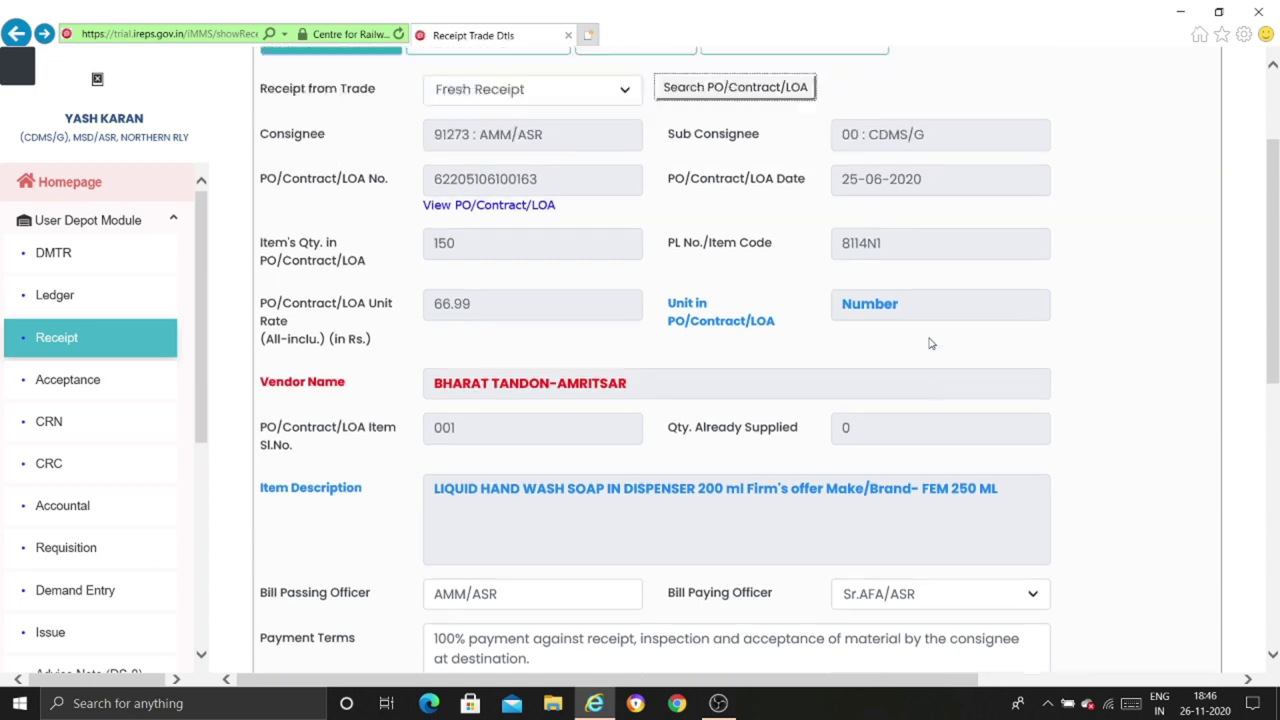
scroll(929, 343, "down", 5)
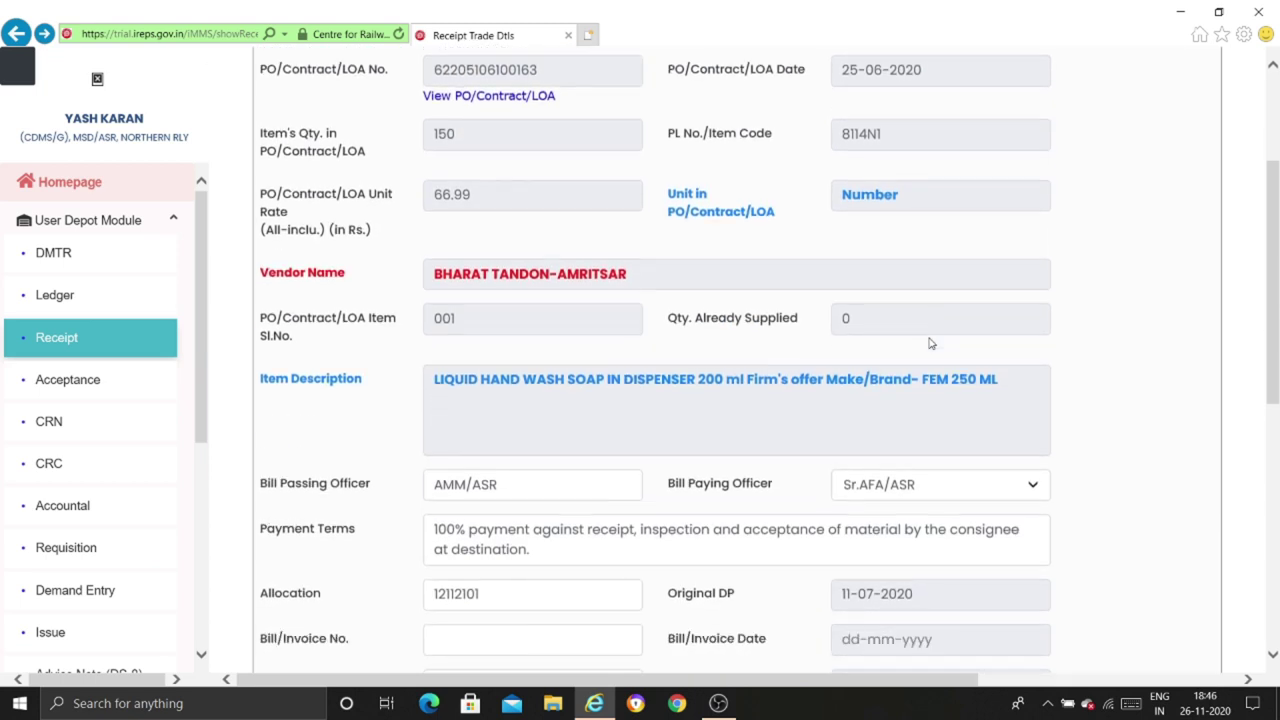